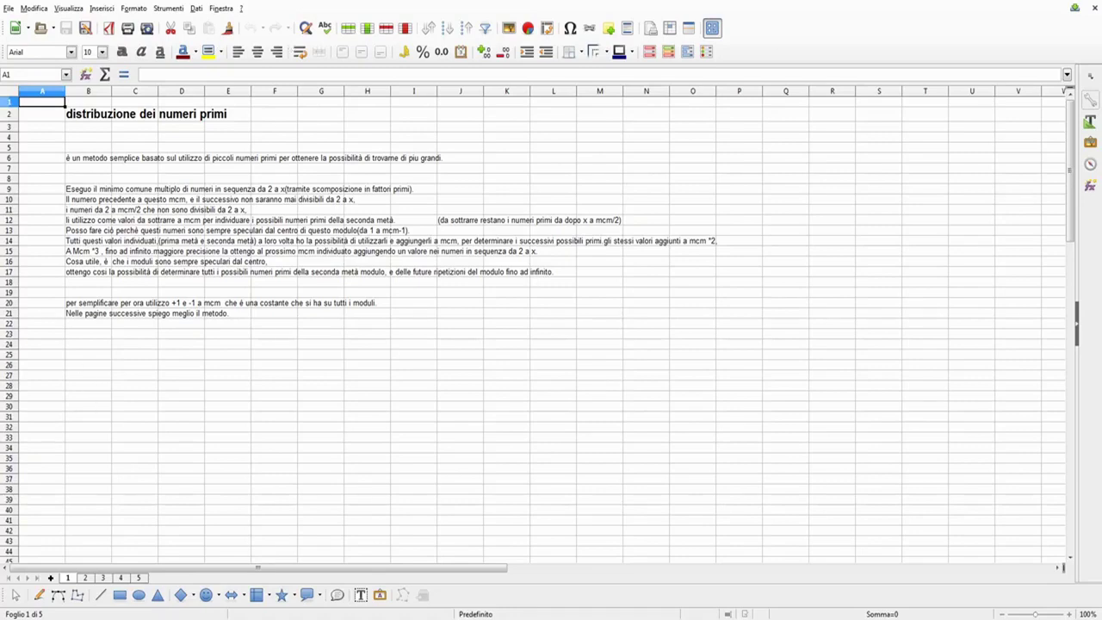
# Step: Examine the colour-coded least common multiple diagrams, from the one for 2 through the one for 2, 3, 4, 5 and 6
pyautogui.hotkey('ctrl', 'pagedown')
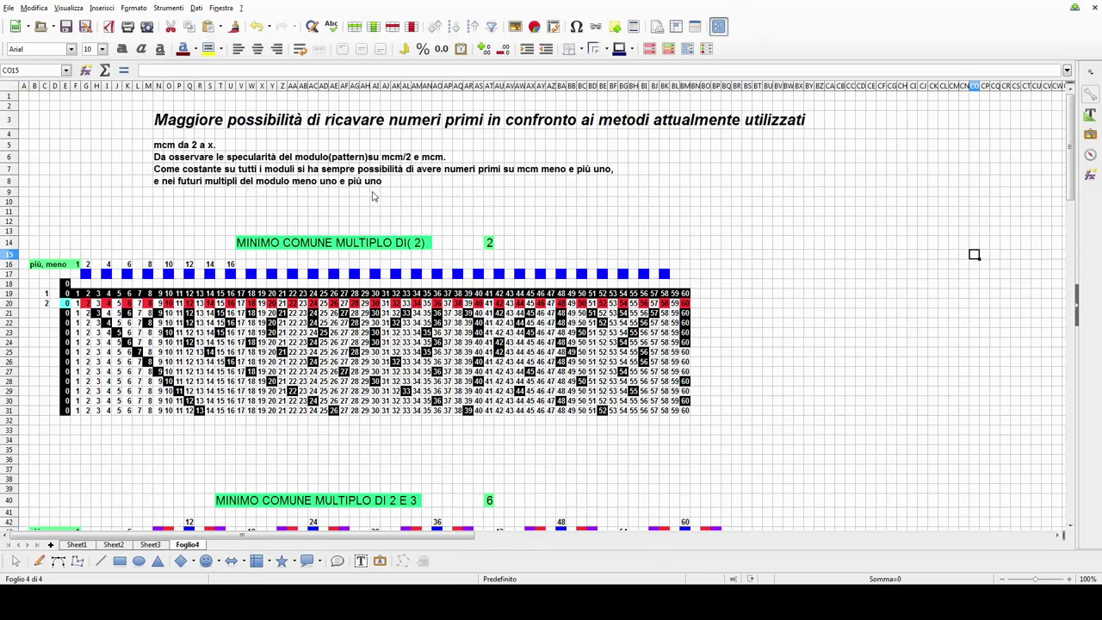
pyautogui.scroll(-1, 161, 217)
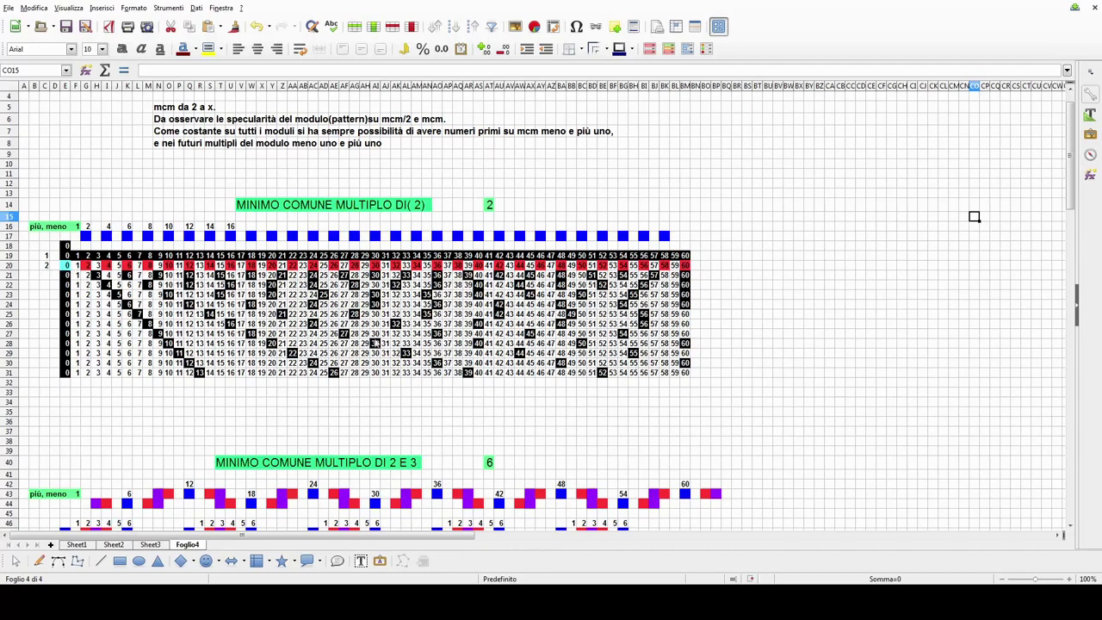
pyautogui.scroll(-6, 134, 362)
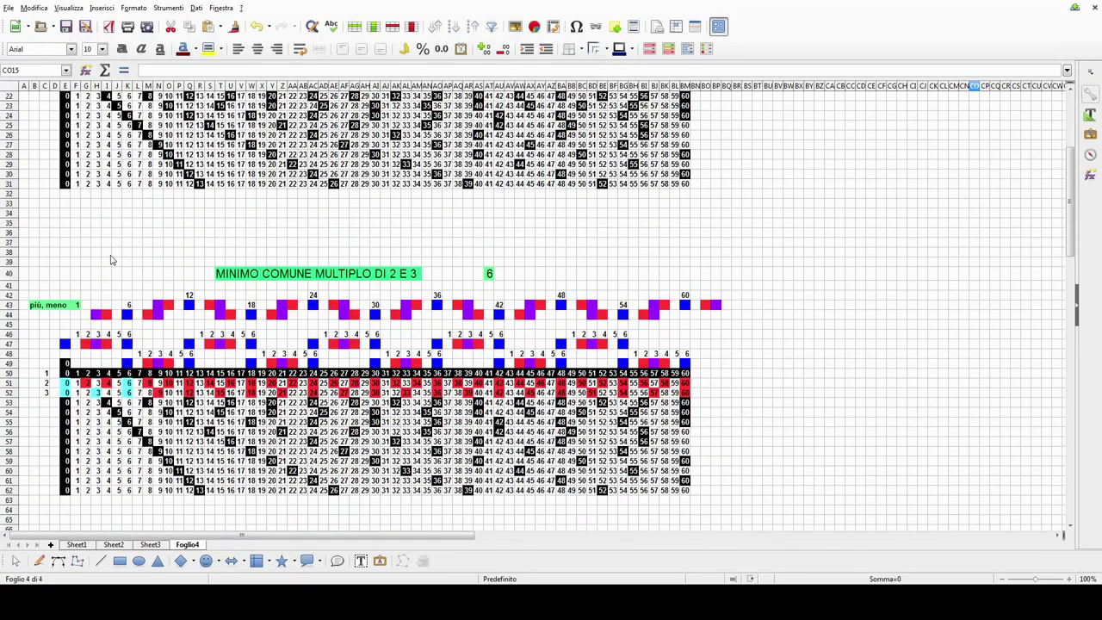
pyautogui.scroll(-1, 255, 234)
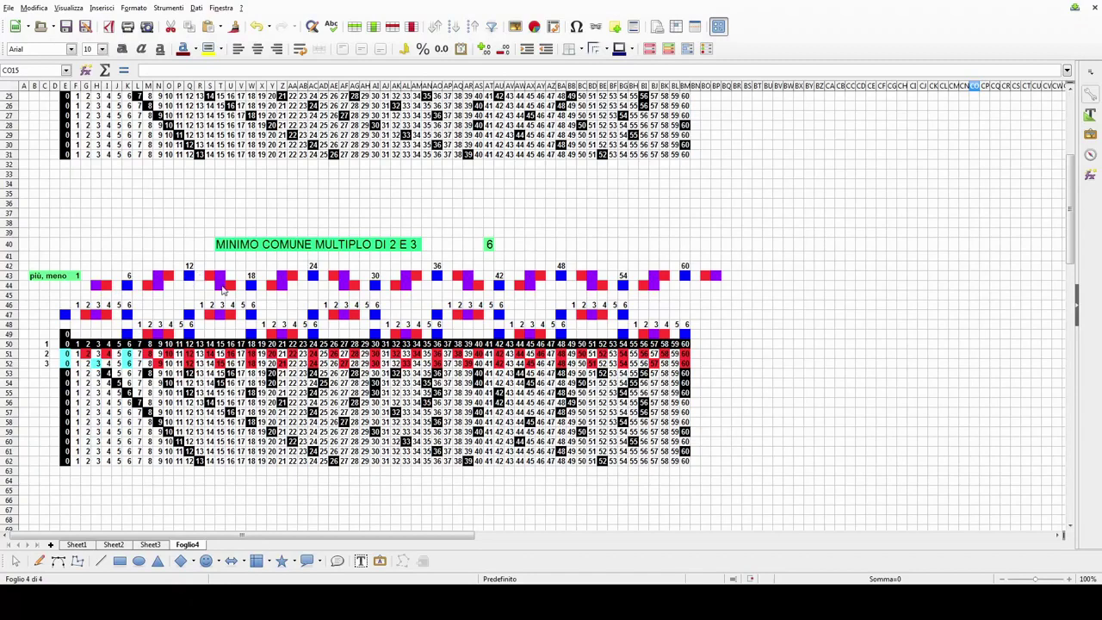
pyautogui.scroll(-1, 127, 305)
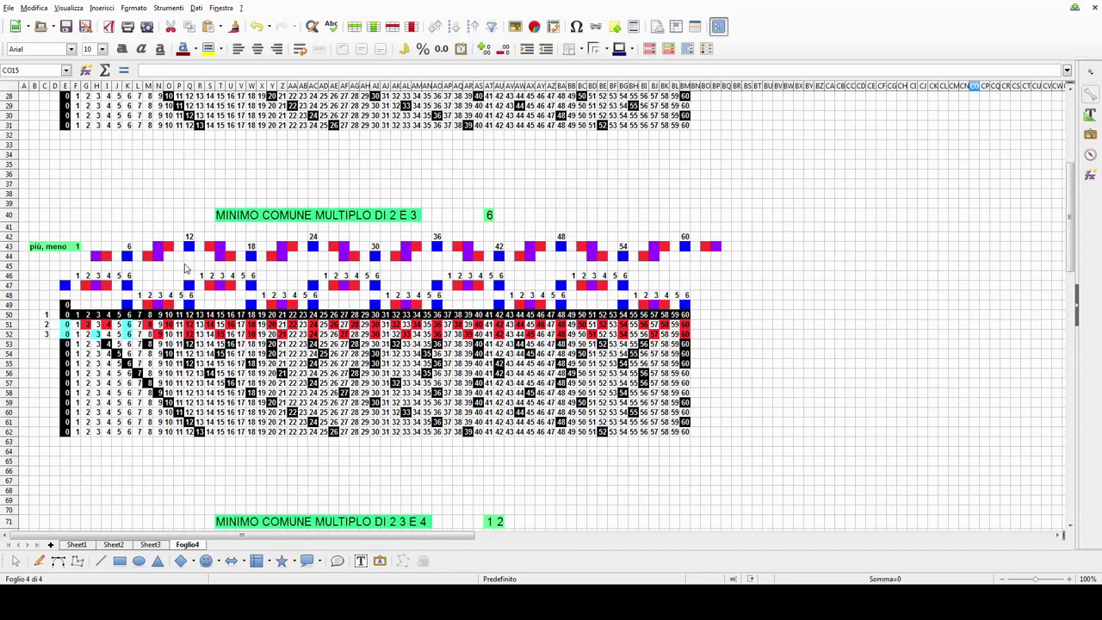
pyautogui.scroll(-4, 34, 433)
pyautogui.scroll(-7, 103, 370)
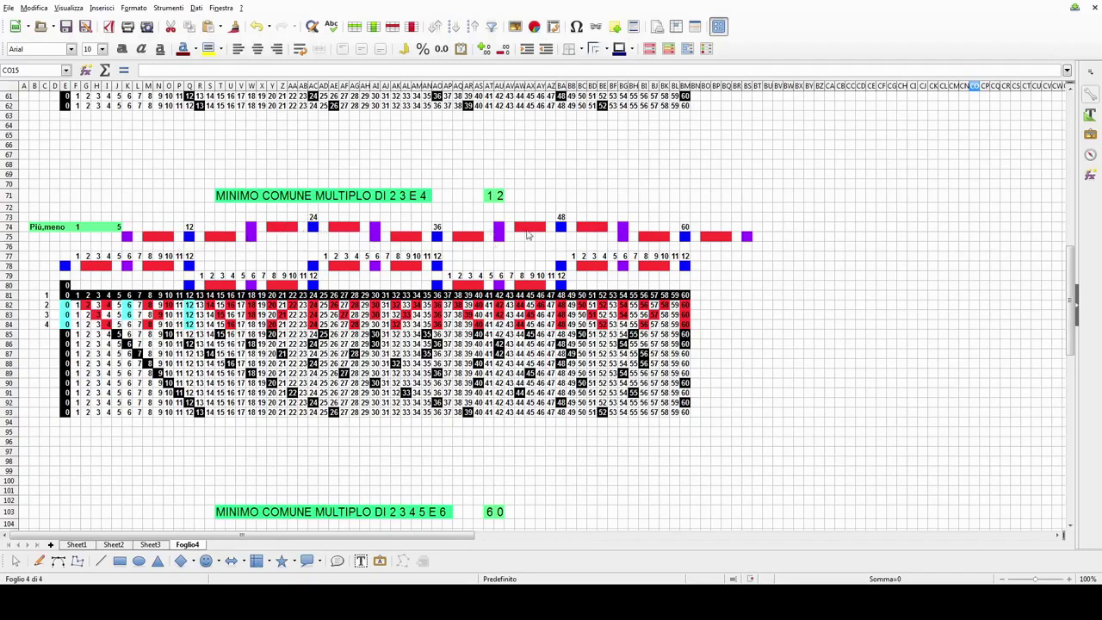
pyautogui.scroll(-2, 532, 399)
pyautogui.scroll(-9, 334, 347)
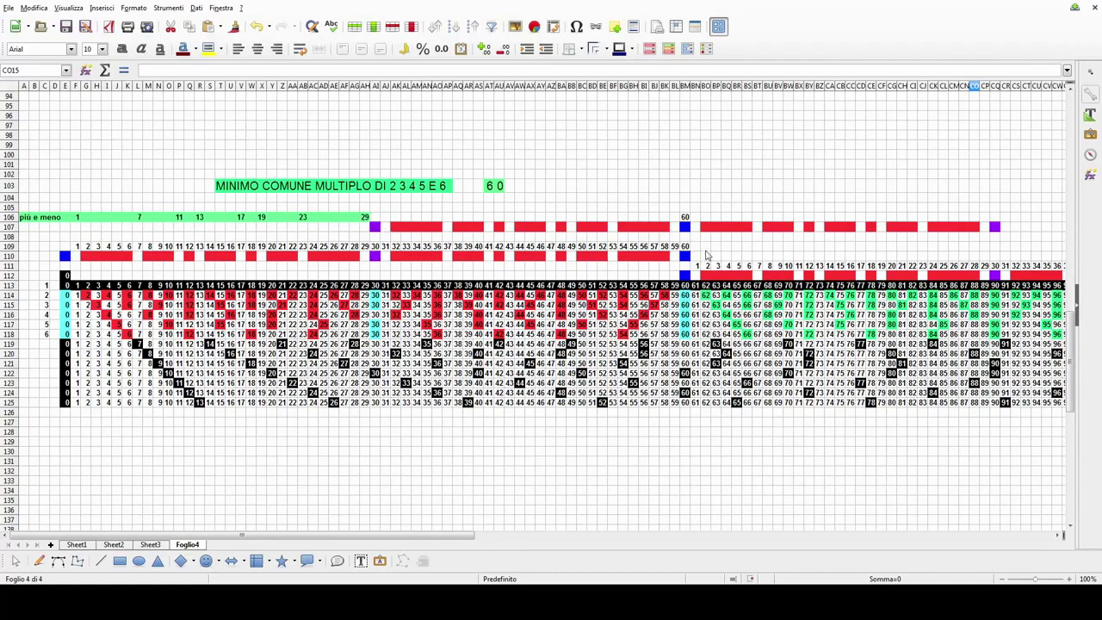
pyautogui.moveTo(451, 540); pyautogui.dragTo(375, 536)
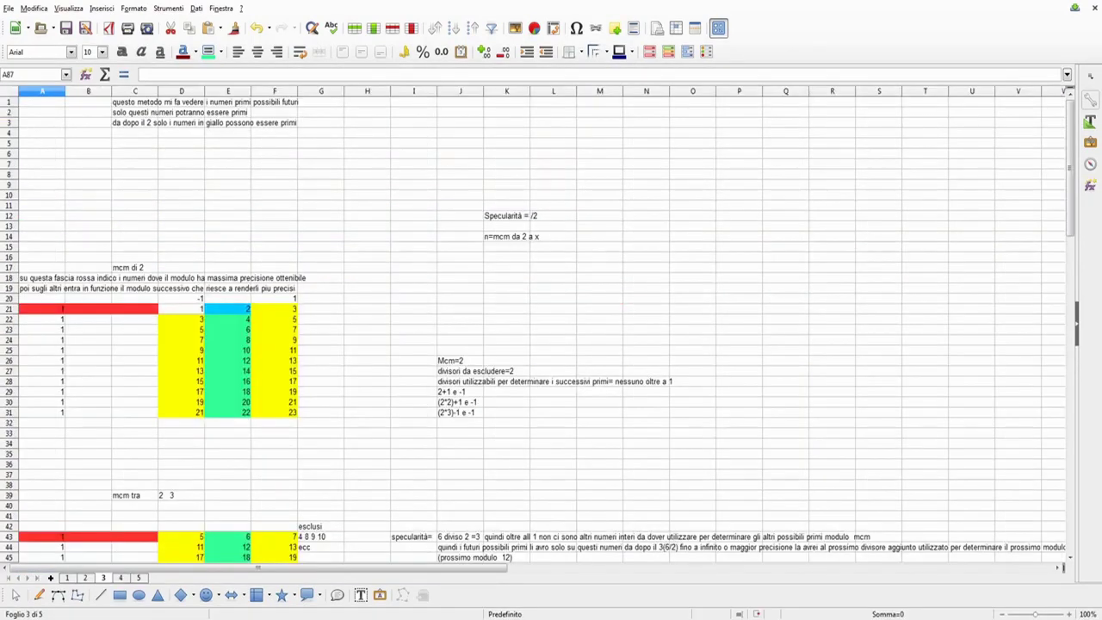
# Step: Review the tables of possible primes on sheet 3, from the mcm of 2 through the mcm of 2 3 4 5 (6)
pyautogui.click(52, 112)
pyautogui.scroll(-4, 318, 370)
pyautogui.scroll(-1, 310, 373)
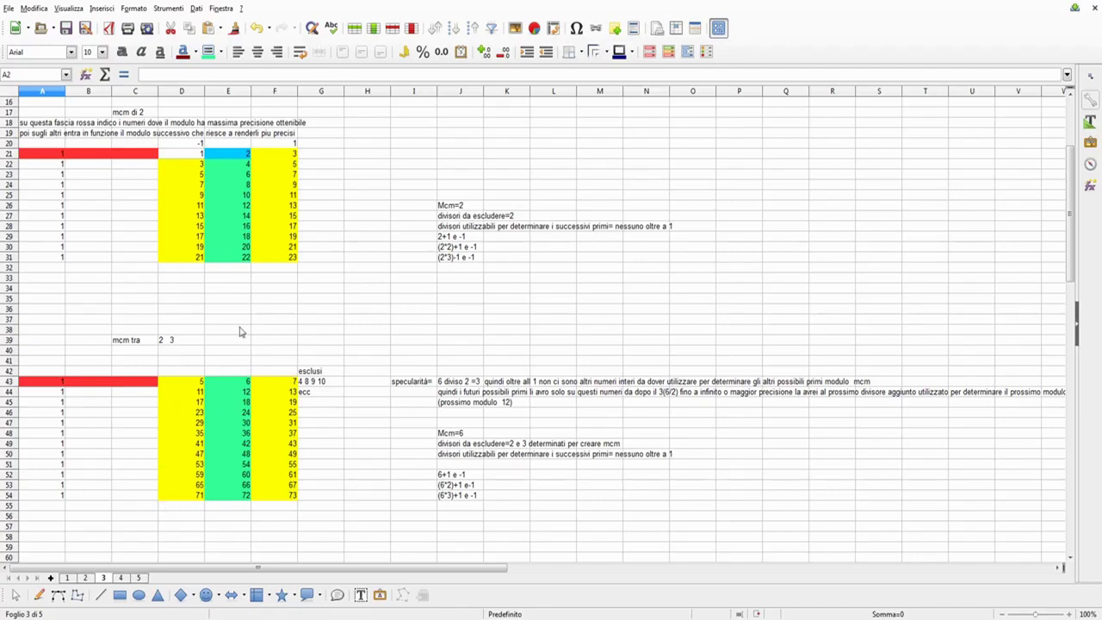
pyautogui.scroll(-4, 238, 331)
pyautogui.scroll(-6, 230, 345)
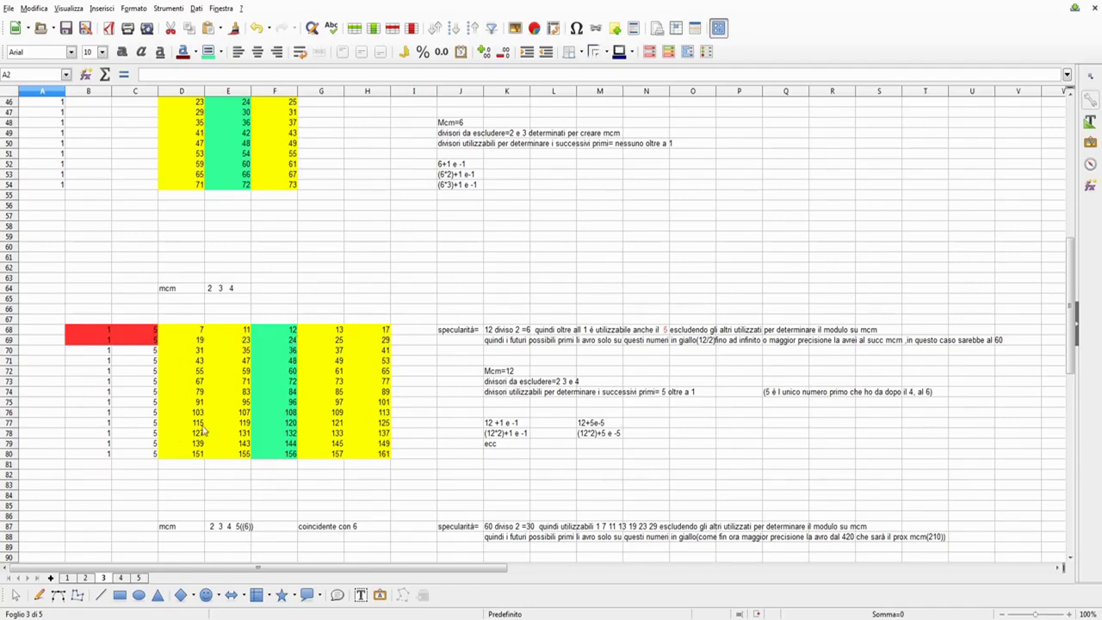
pyautogui.scroll(-6, 322, 354)
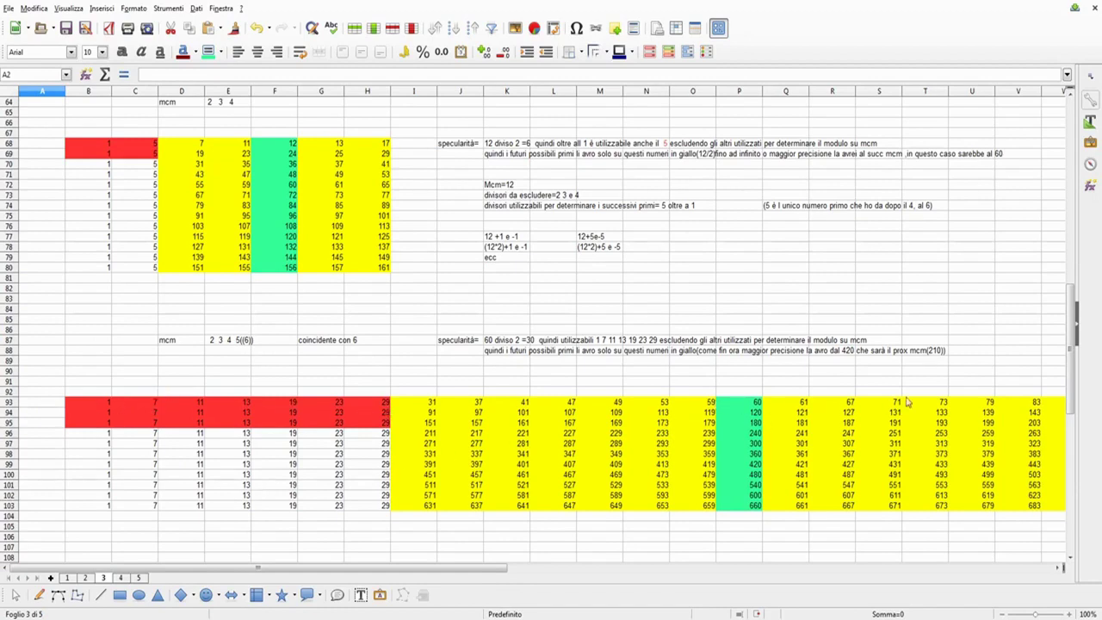
pyautogui.scroll(-1, 577, 384)
pyautogui.scroll(-4, 575, 388)
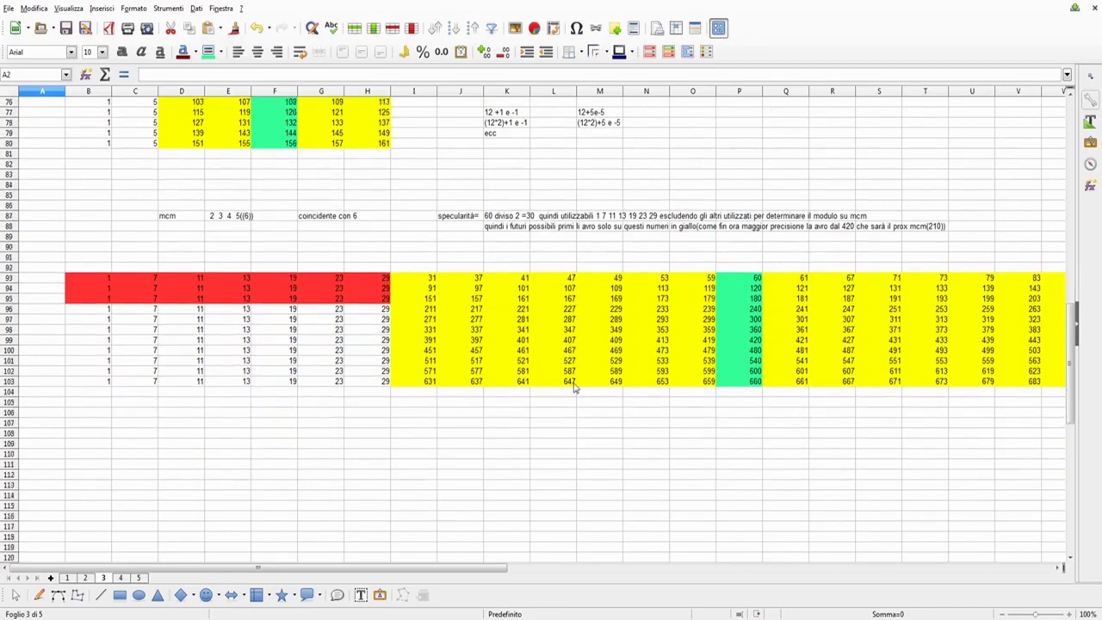
pyautogui.scroll(10, 432, 404)
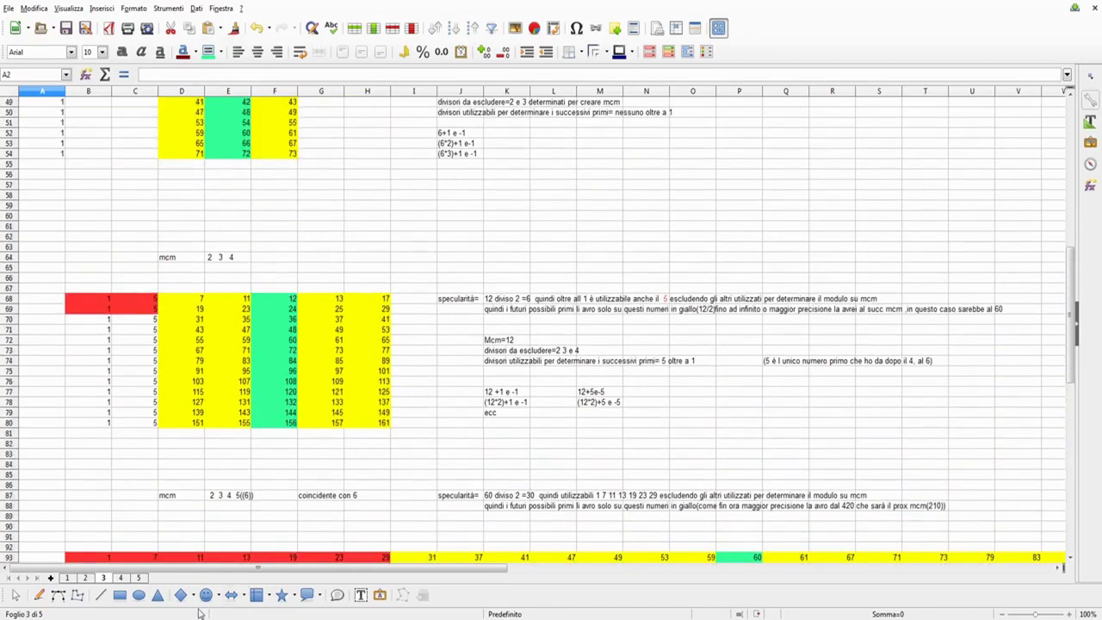
# Step: Examine sheet 4's table of divisors, prime factorisations, mcm values and plus/minus 1 primality results down to its last rows
pyautogui.hotkey('ctrl', 'pagedown')
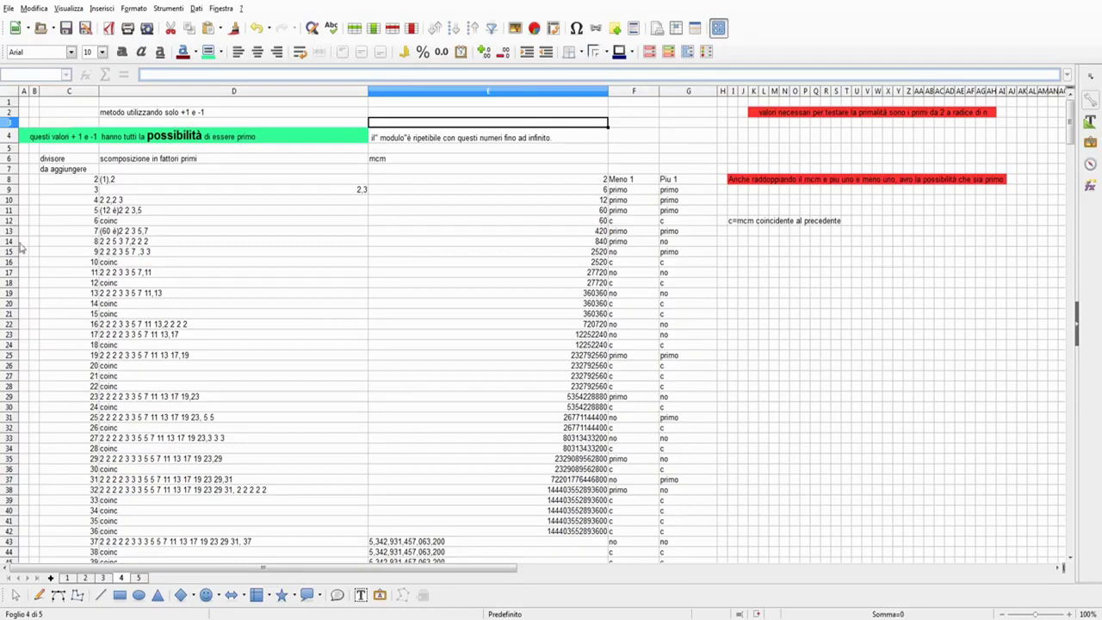
pyautogui.click(43, 232)
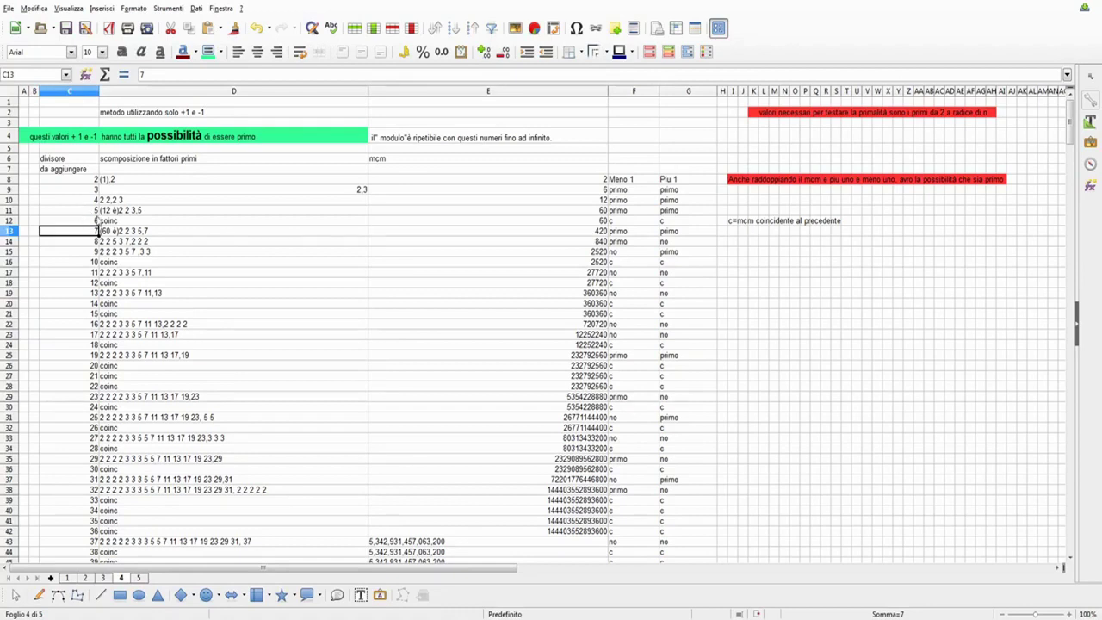
pyautogui.scroll(-3, 591, 212)
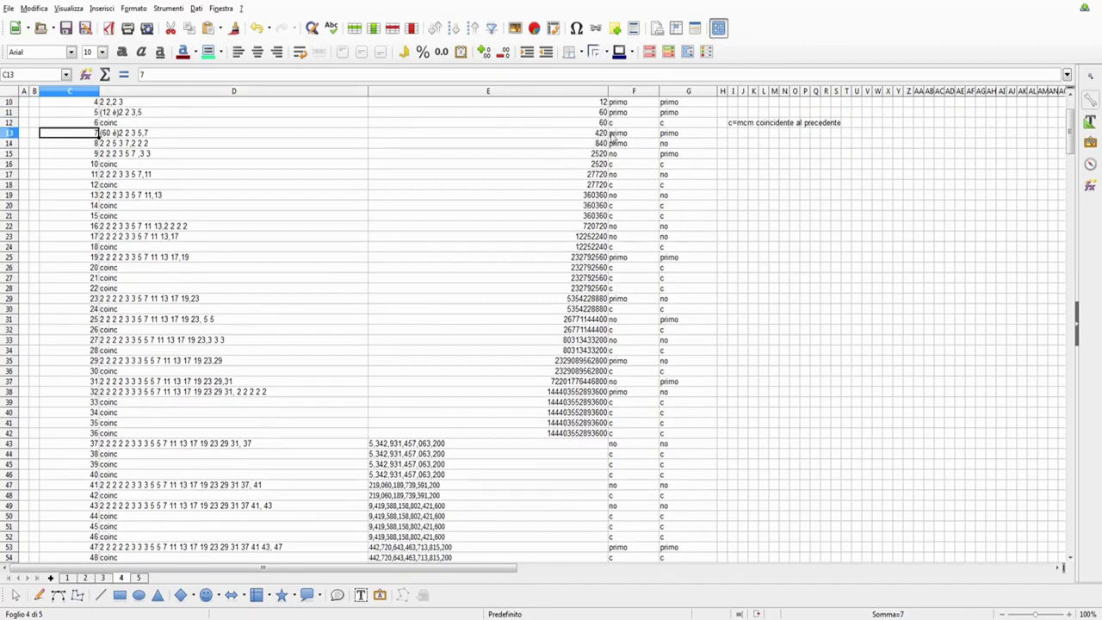
pyautogui.scroll(-2, 646, 179)
pyautogui.scroll(-5, 640, 187)
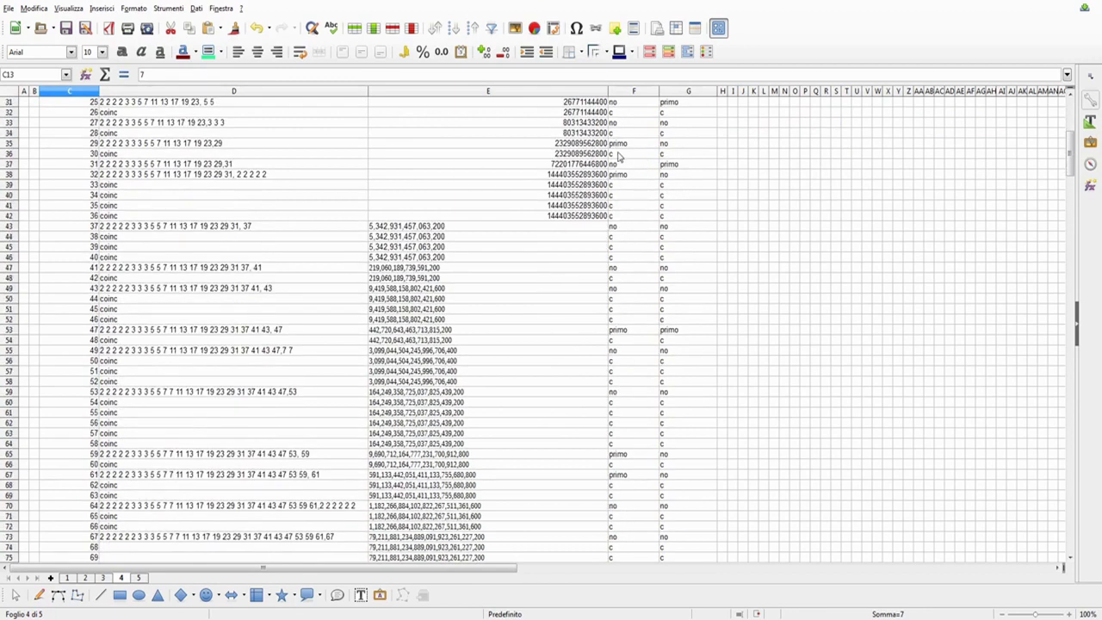
pyautogui.scroll(-6, 620, 224)
pyautogui.scroll(-6, 630, 203)
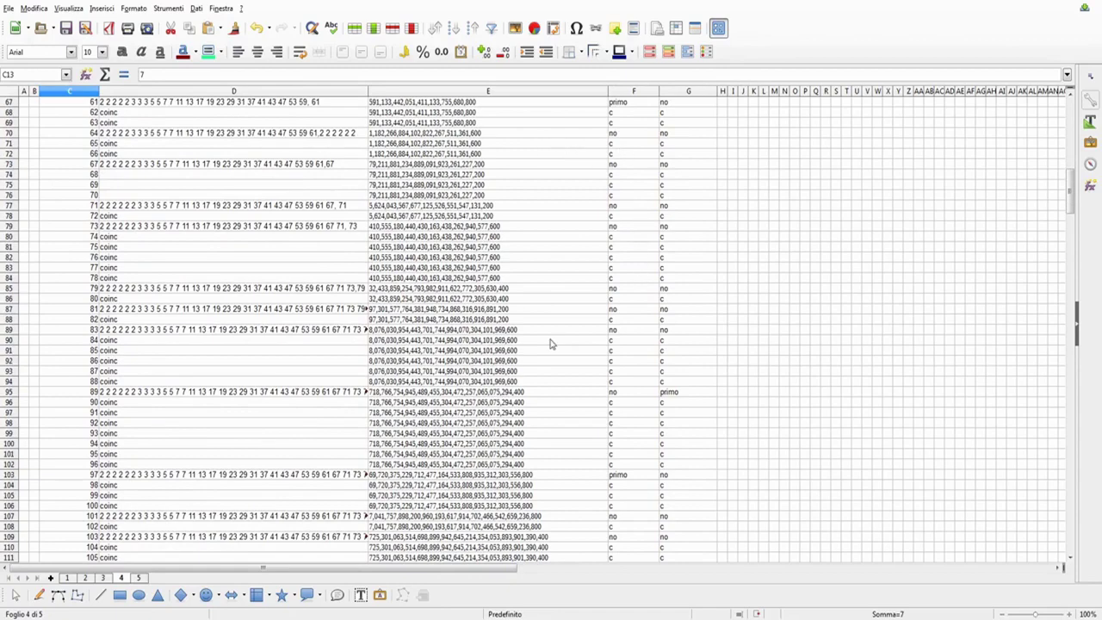
pyautogui.scroll(-2, 597, 385)
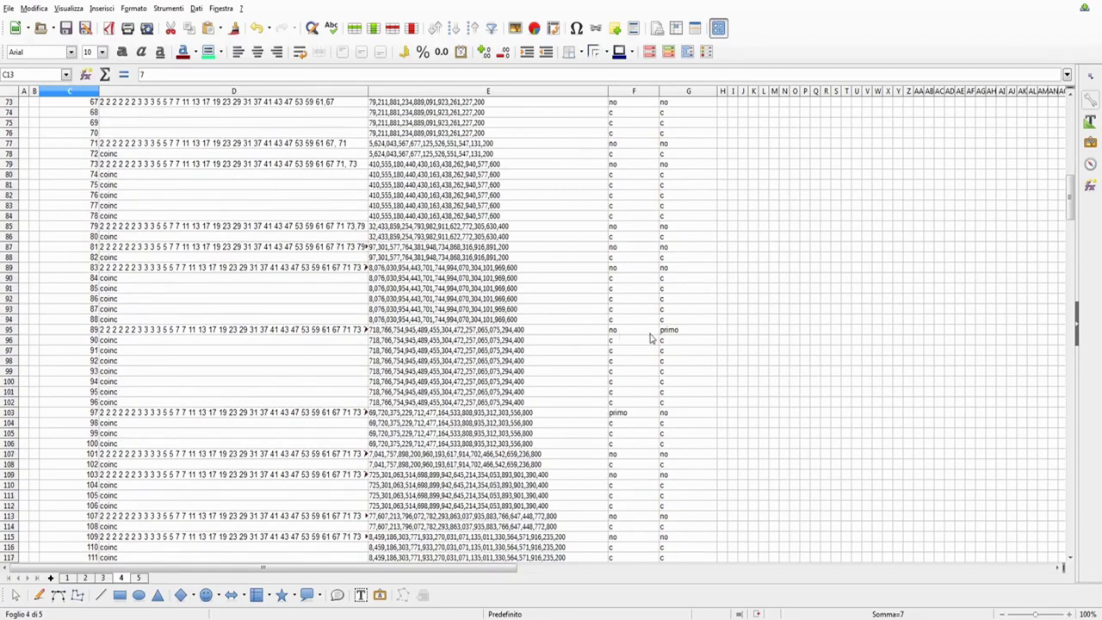
pyautogui.scroll(-3, 627, 352)
pyautogui.scroll(-9, 627, 351)
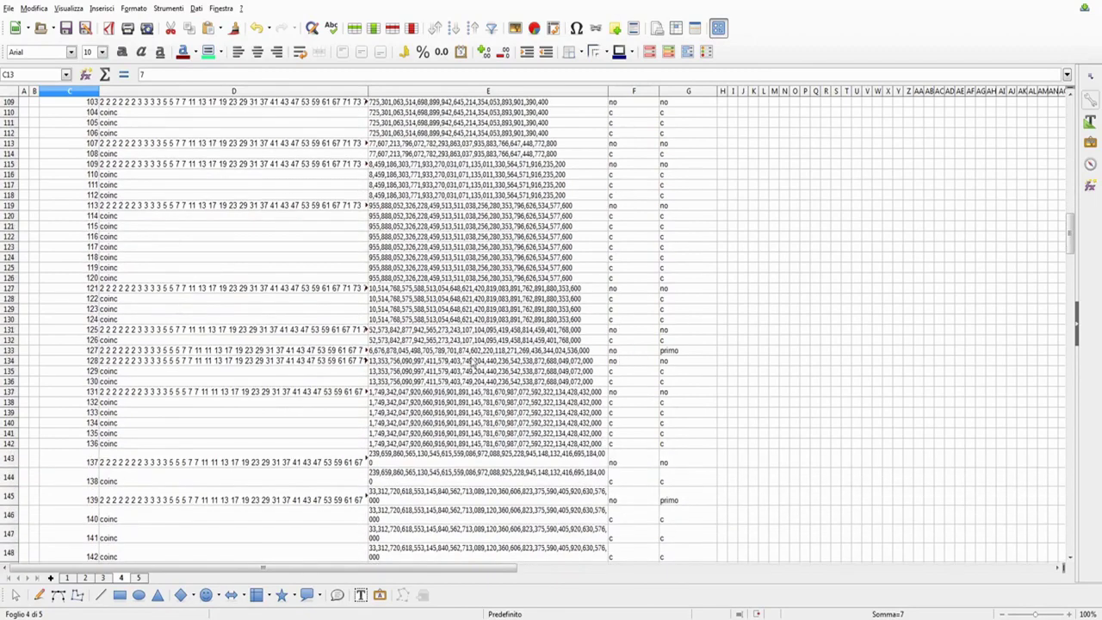
pyautogui.scroll(-3, 685, 360)
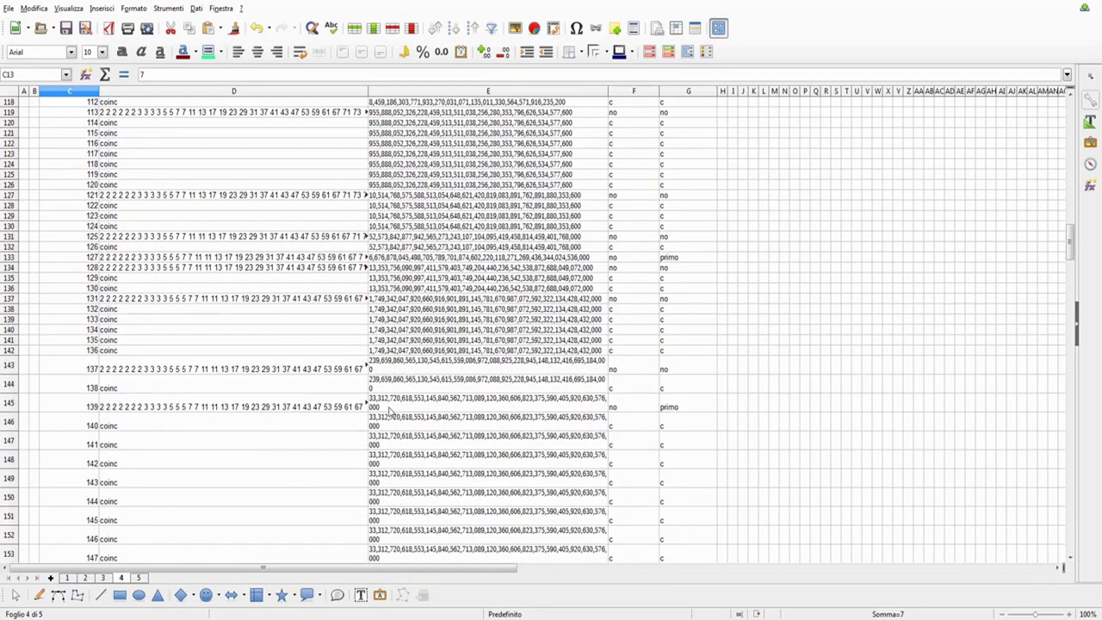
pyautogui.scroll(-16, 685, 411)
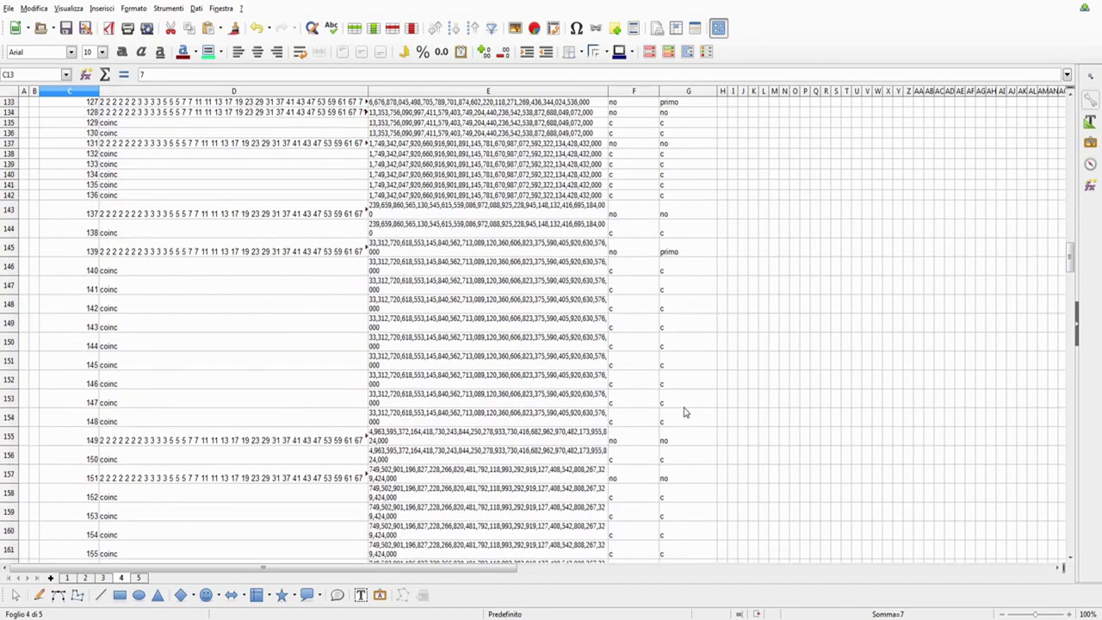
pyautogui.scroll(-1, 684, 412)
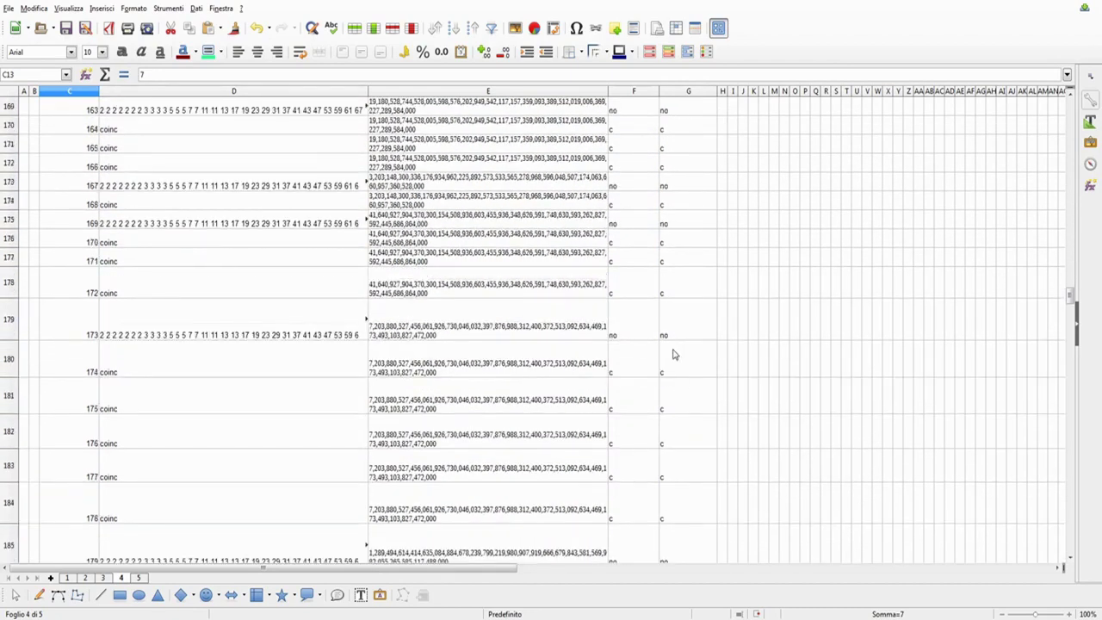
pyautogui.scroll(-4, 633, 360)
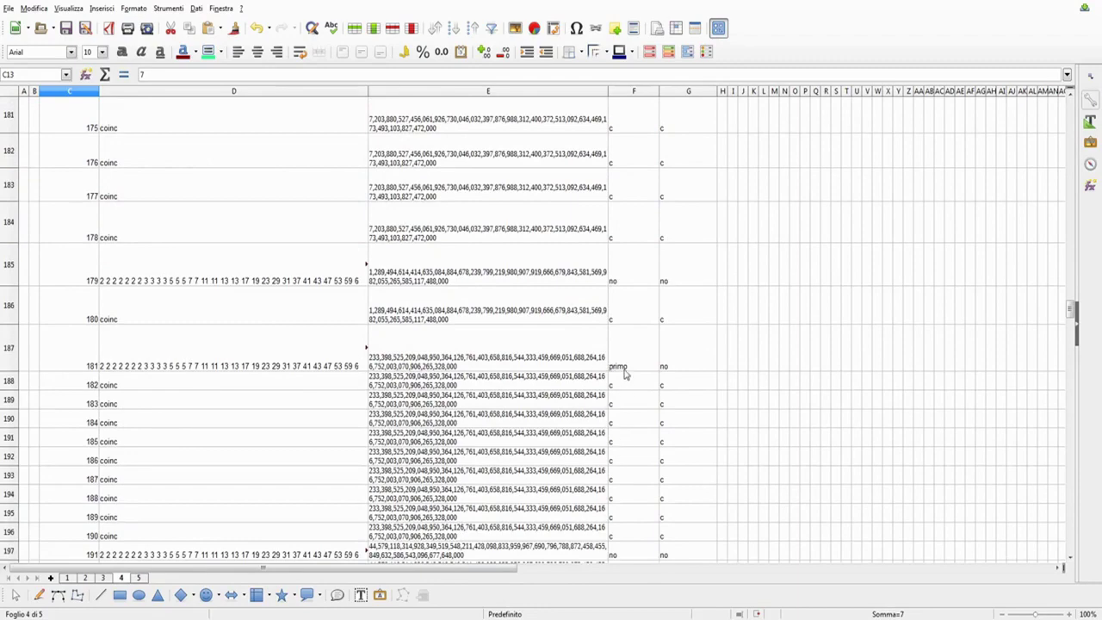
pyautogui.scroll(-10, 686, 345)
pyautogui.scroll(-4, 680, 347)
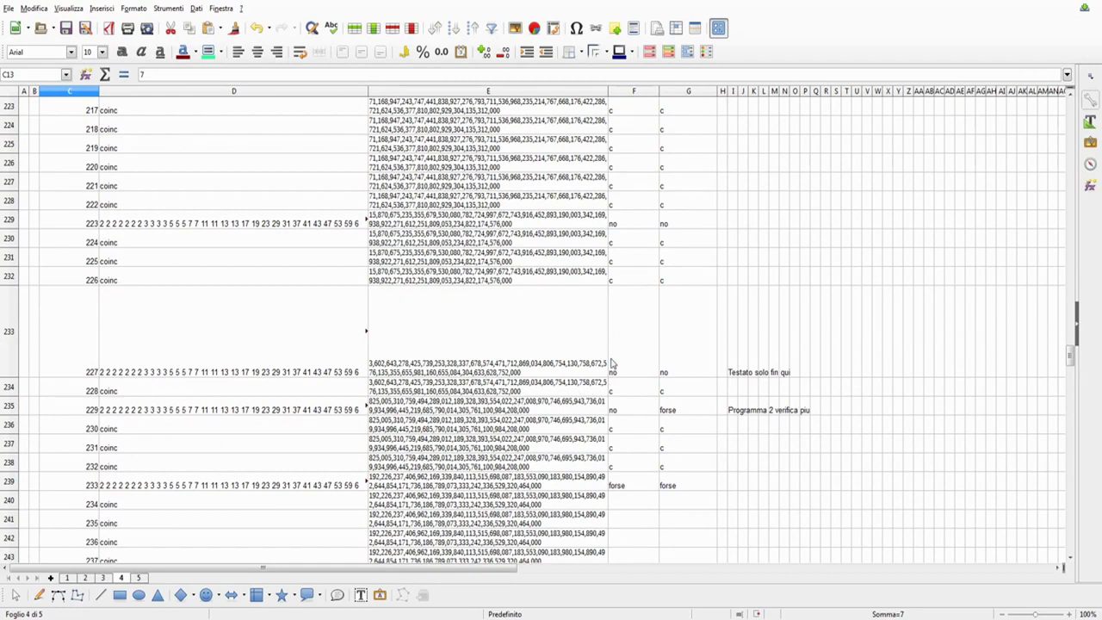
pyautogui.scroll(-1, 404, 346)
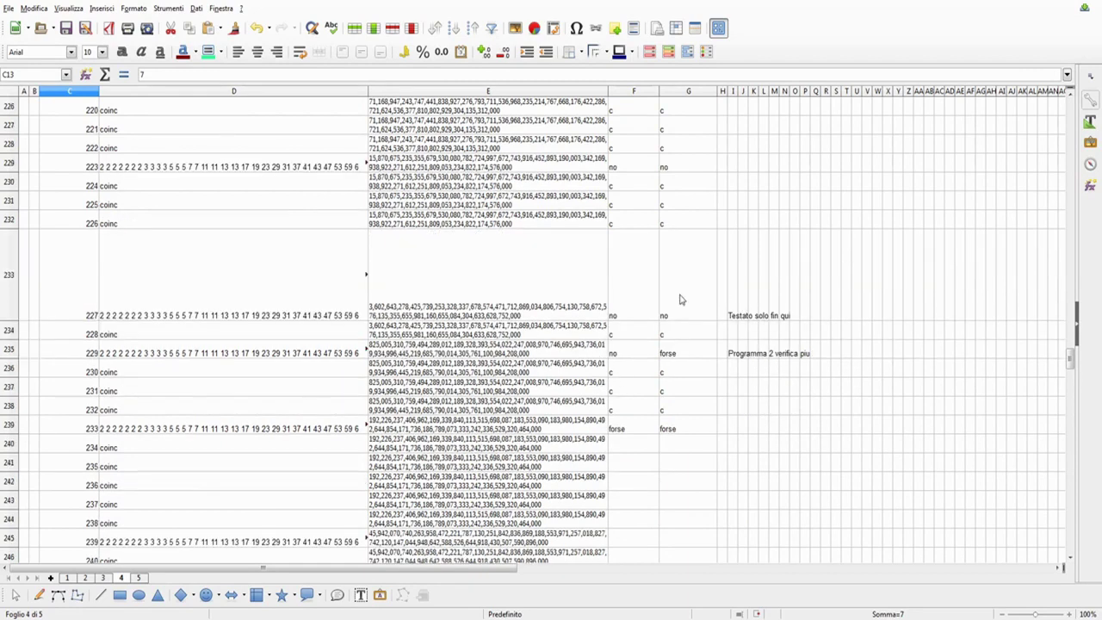
pyautogui.scroll(-7, 675, 301)
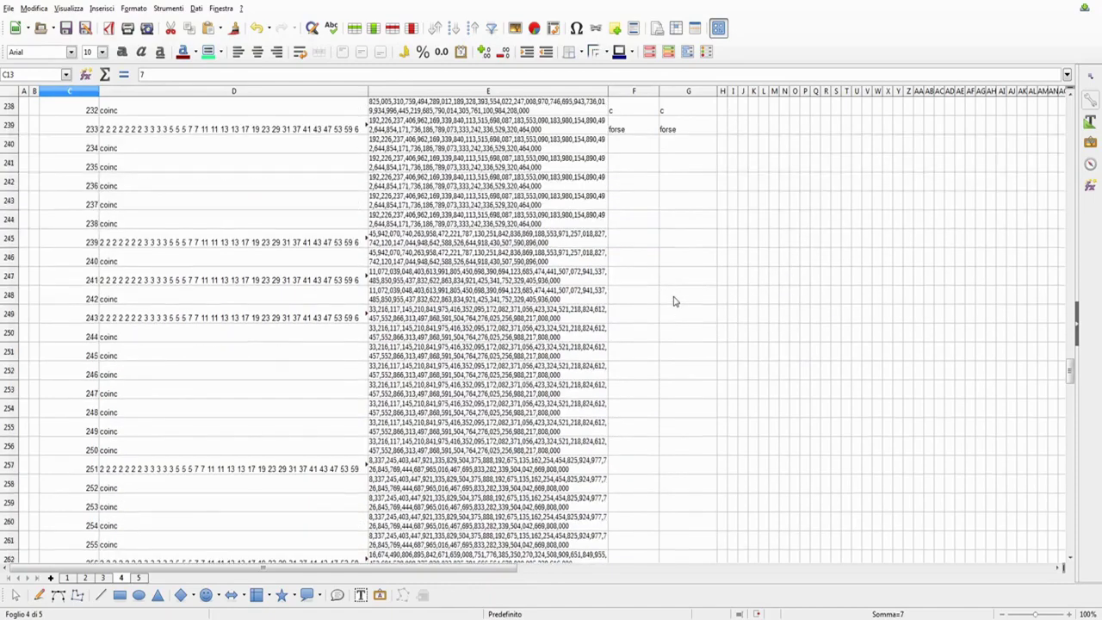
pyautogui.scroll(-15, 476, 173)
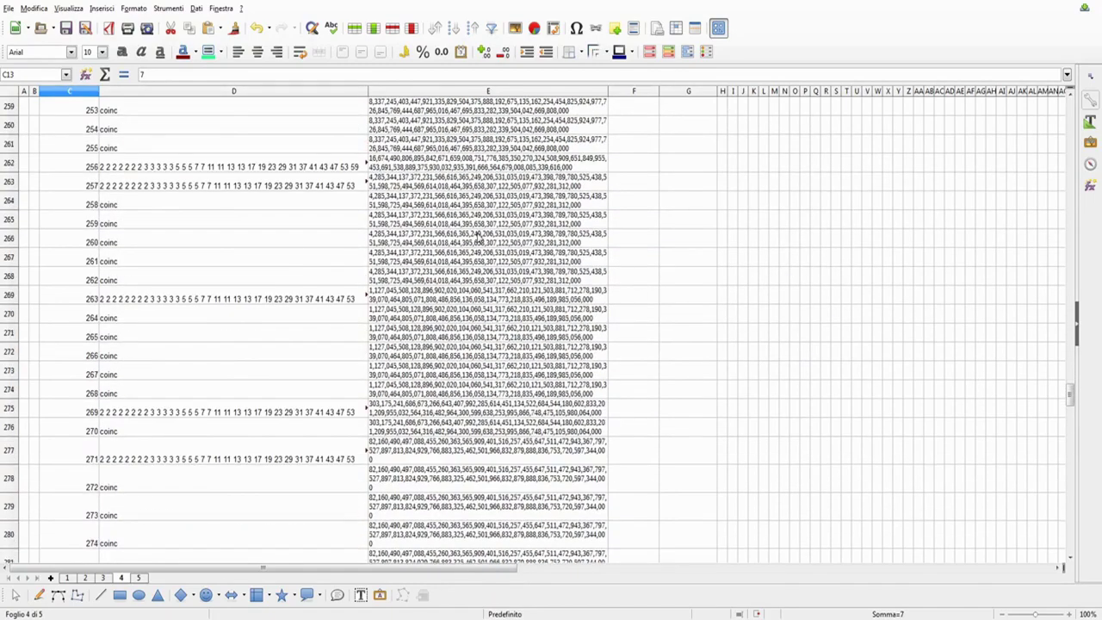
pyautogui.scroll(-15, 478, 287)
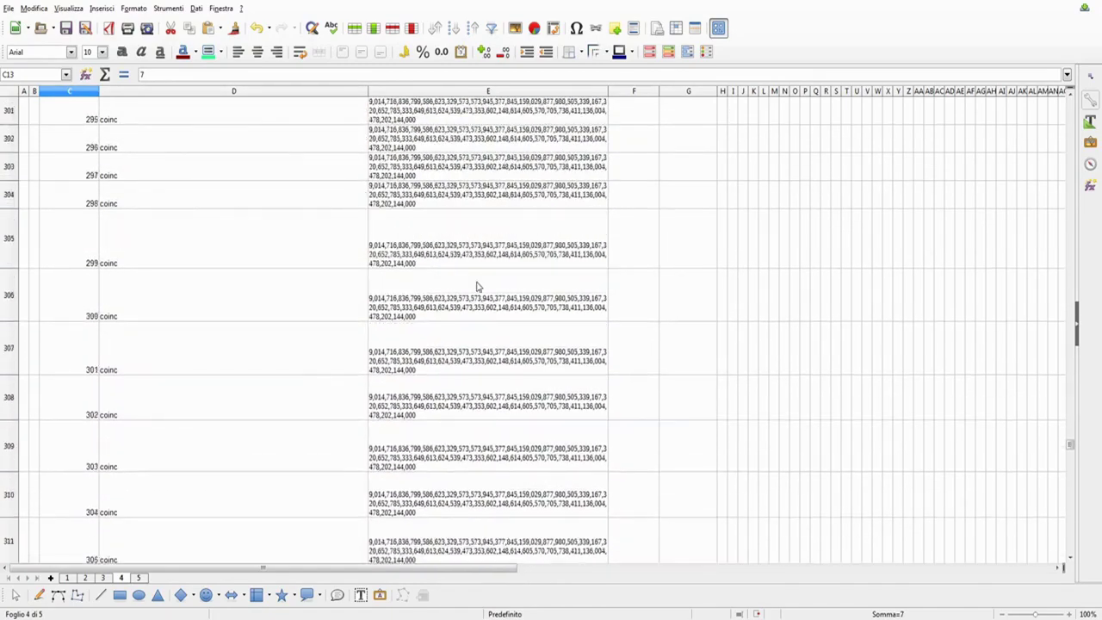
pyautogui.scroll(-8, 473, 343)
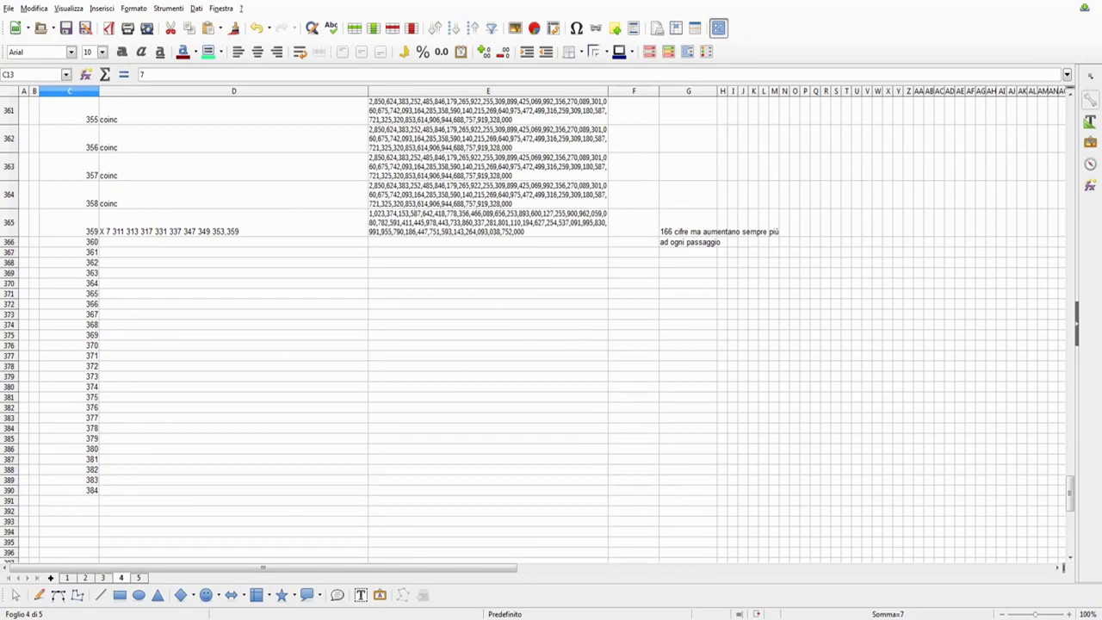
# Step: Read the concluding notes on sheet 5 about the method's limits and testing primality up to the root of n
pyautogui.hotkey('ctrl', 'pagedown')
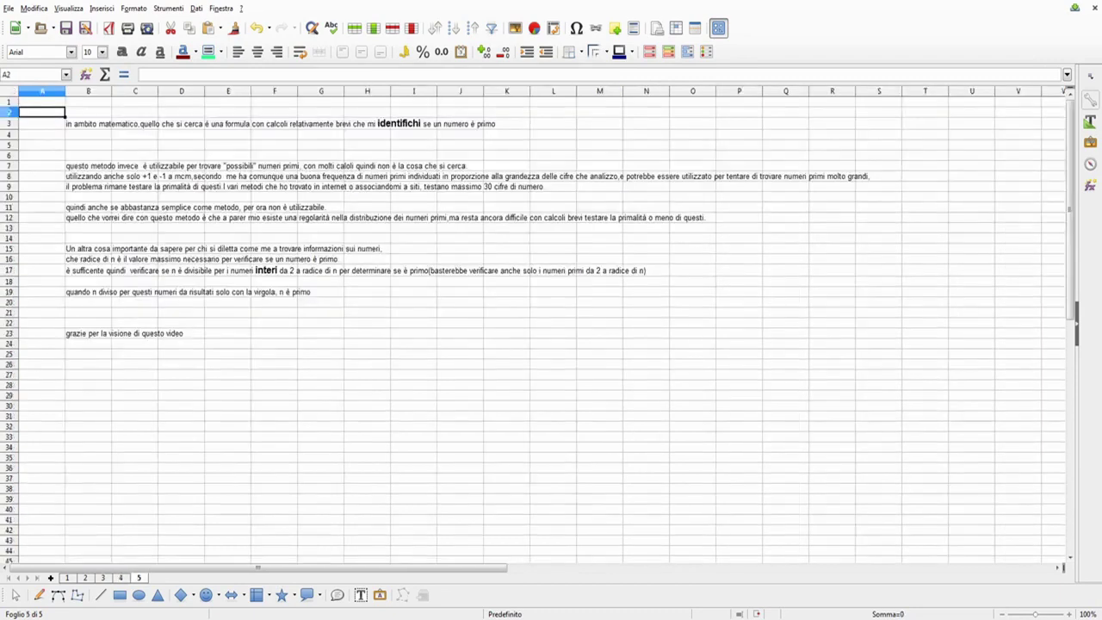
pyautogui.click(47, 125)
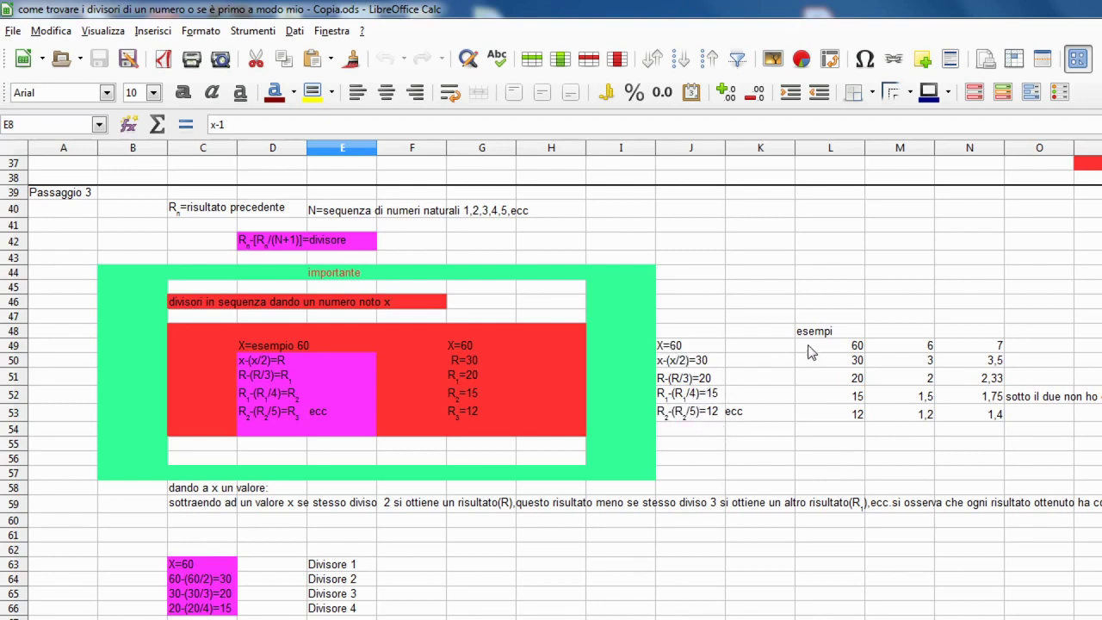
# Step: Examine the Passaggio 3 divisor sequence examples for 60, 6 and 7 and the explanatory notes beneath them
pyautogui.hscroll(4, 551, 379)
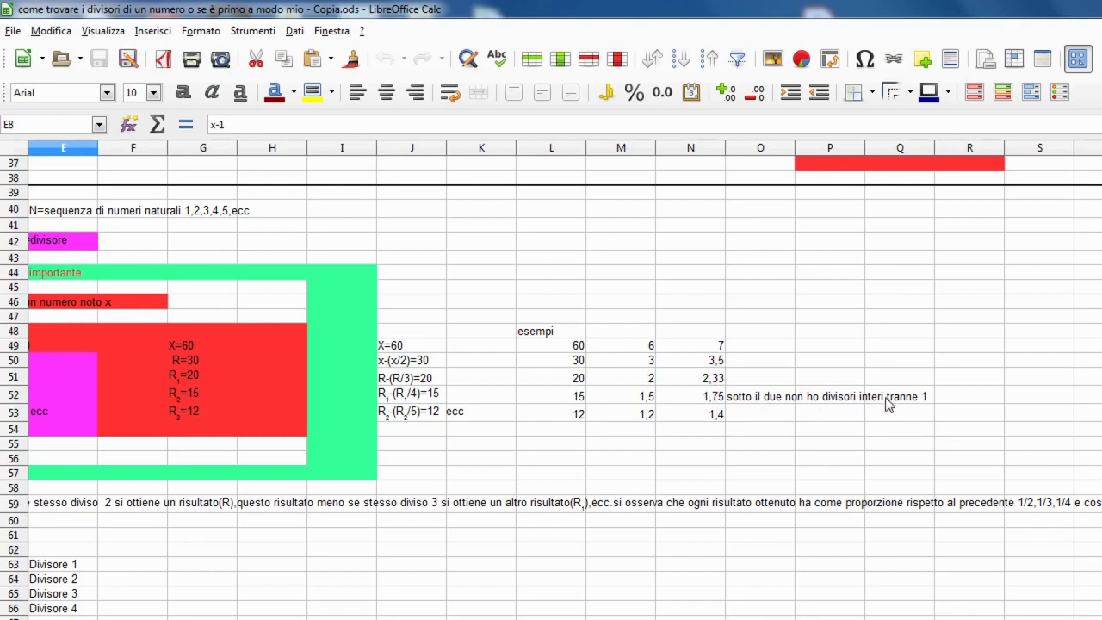
pyautogui.hscroll(-4, 551, 379)
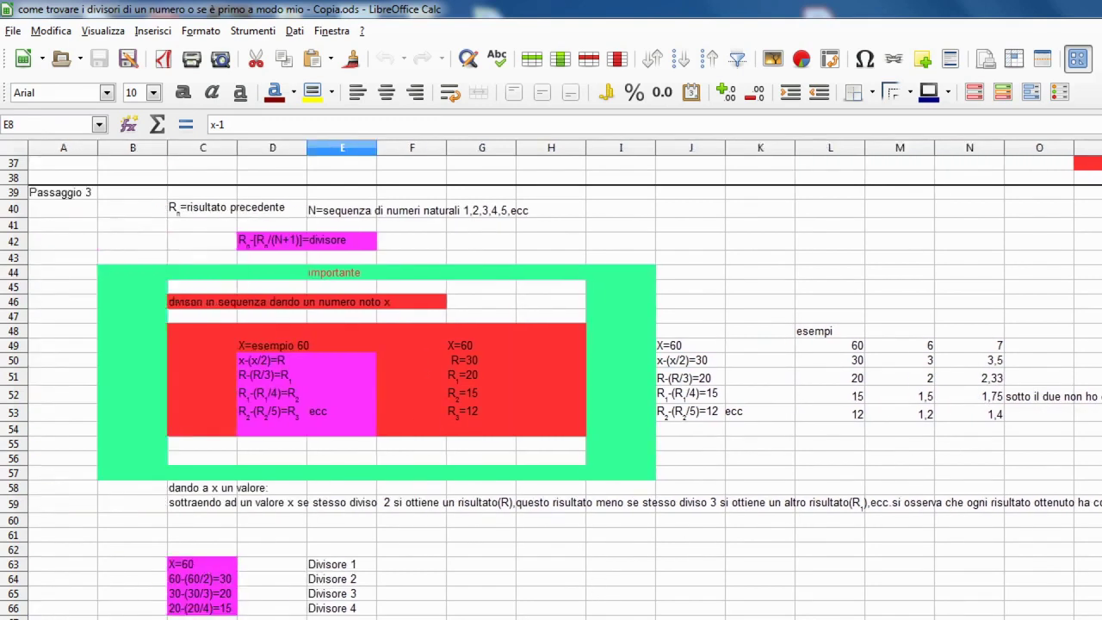
pyautogui.hscroll(1, 551, 379)
pyautogui.scroll(-3, 431, 313)
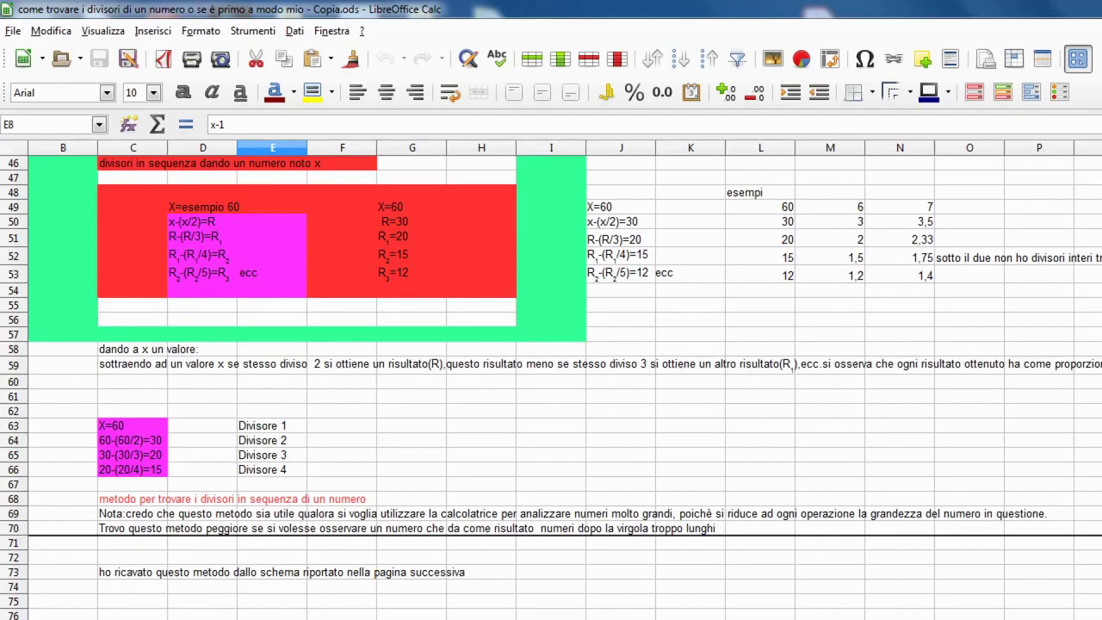
# Step: Read the full row 59 explanation, the X=60 divisor example in rows 63 to 66 and the notes on the method's usefulness
pyautogui.hscroll(5, 565, 358)
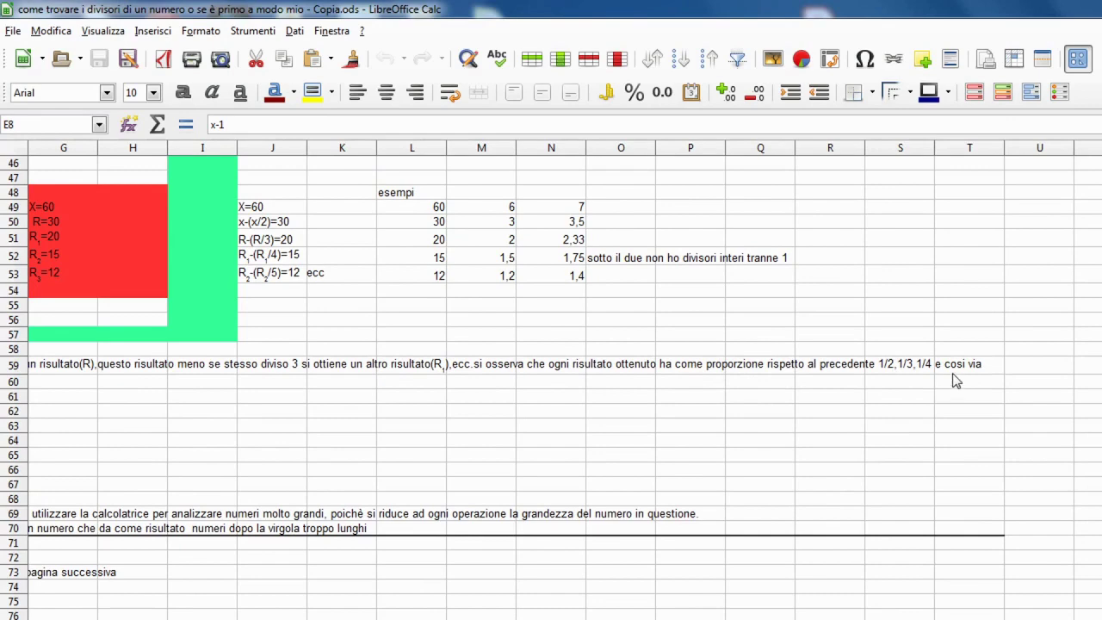
pyautogui.hscroll(-3, 551, 344)
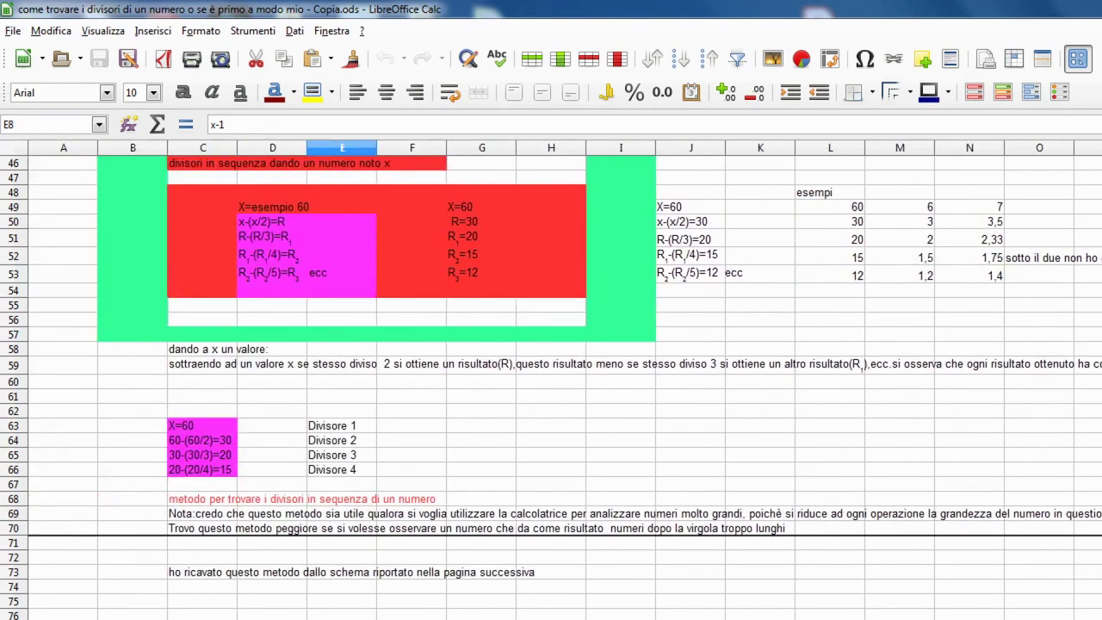
pyautogui.scroll(-2, 216, 403)
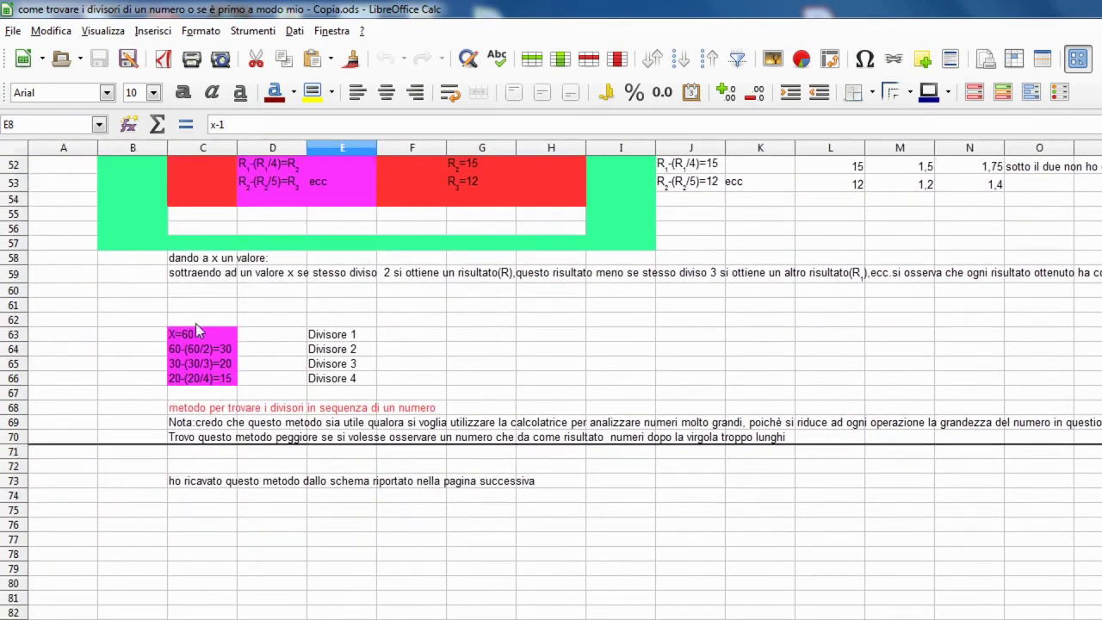
pyautogui.scroll(-1, 201, 328)
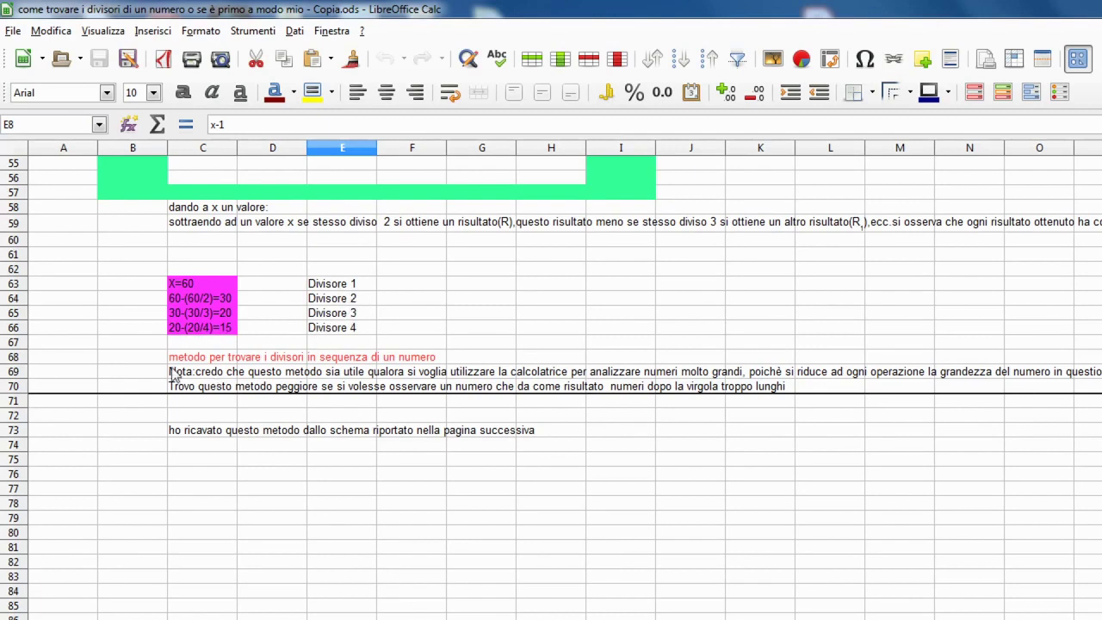
pyautogui.scroll(-1, 341, 367)
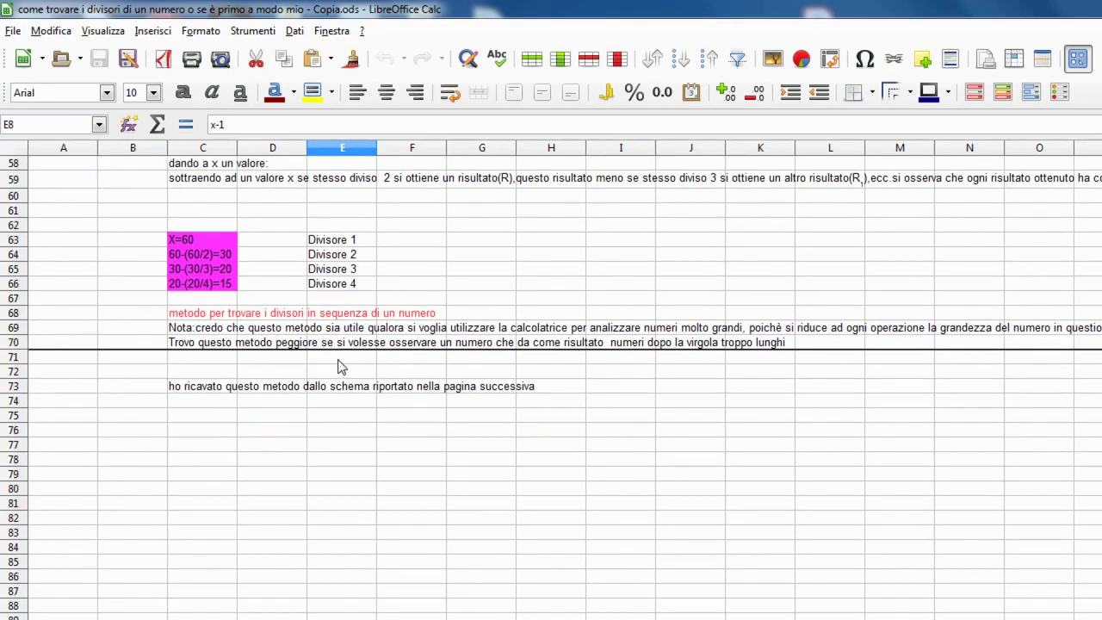
pyautogui.hscroll(1, 551, 379)
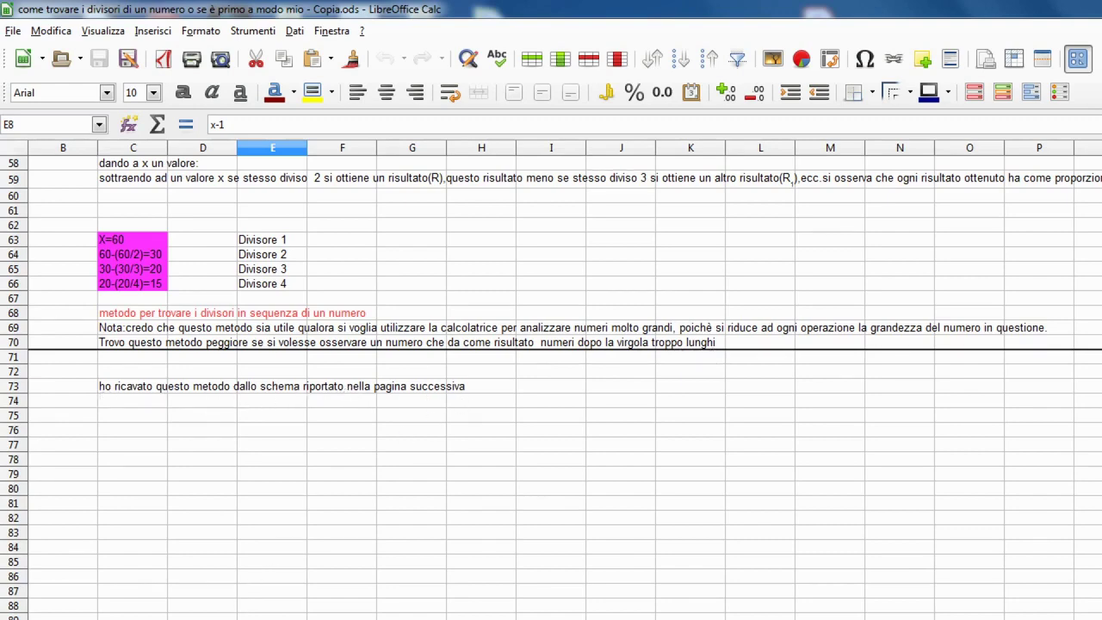
# Step: Examine the times-table scheme on the next sheet and its redrawn versions with straight lines and with the t1 and t2 triangle
pyautogui.hotkey('ctrl', 'pagedown')
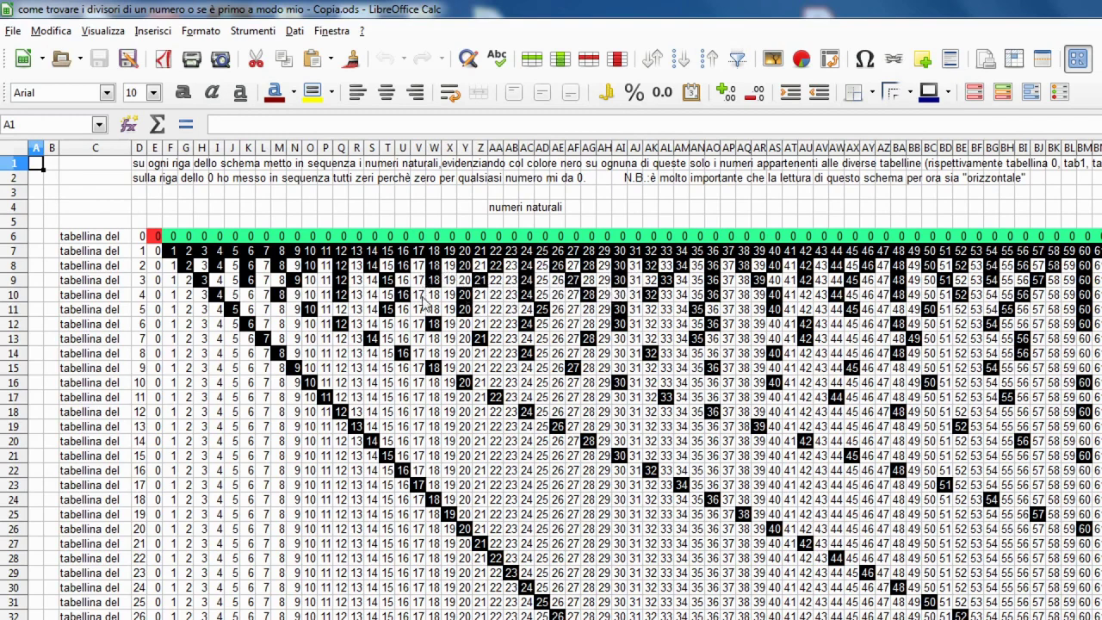
pyautogui.hotkey('ctrl', 'pagedown')
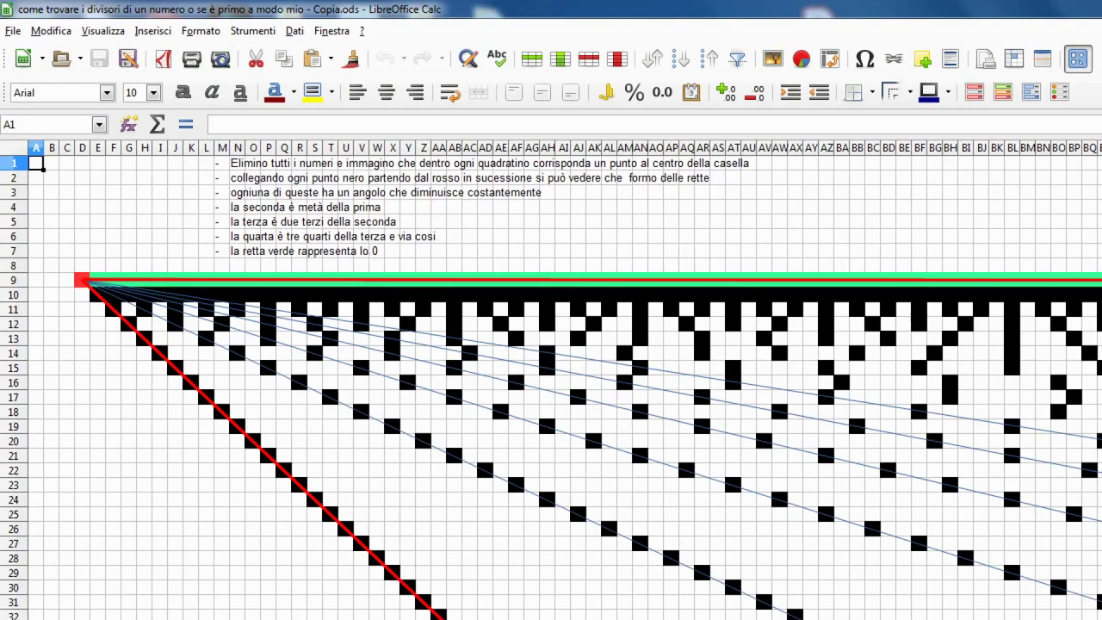
pyautogui.hotkey('ctrl', 'pagedown')
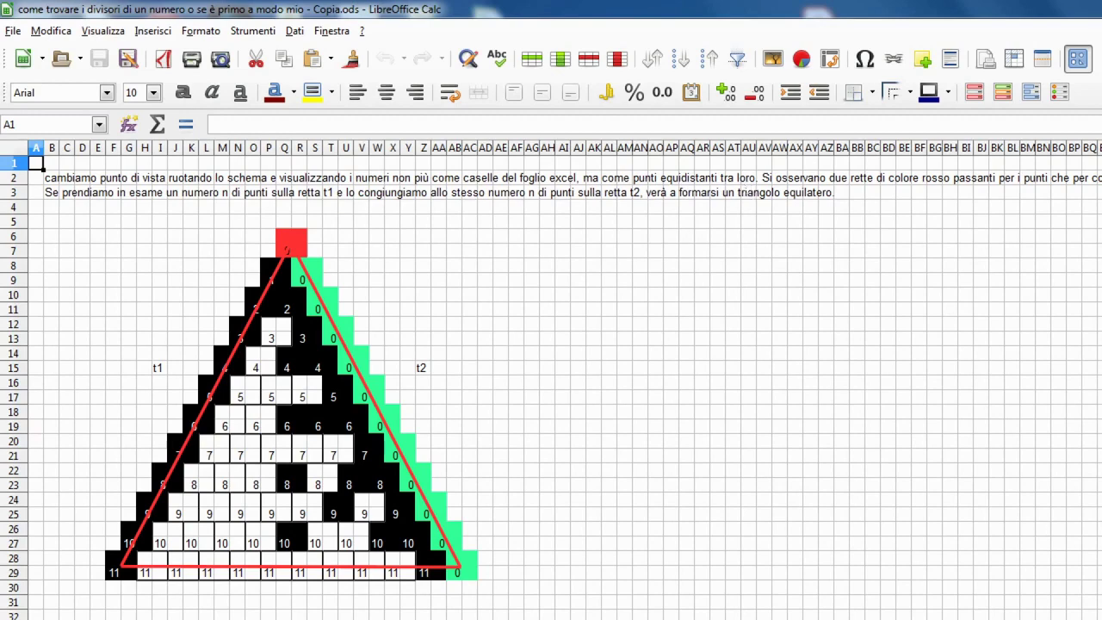
pyautogui.hotkey('ctrl', 'pagedown')
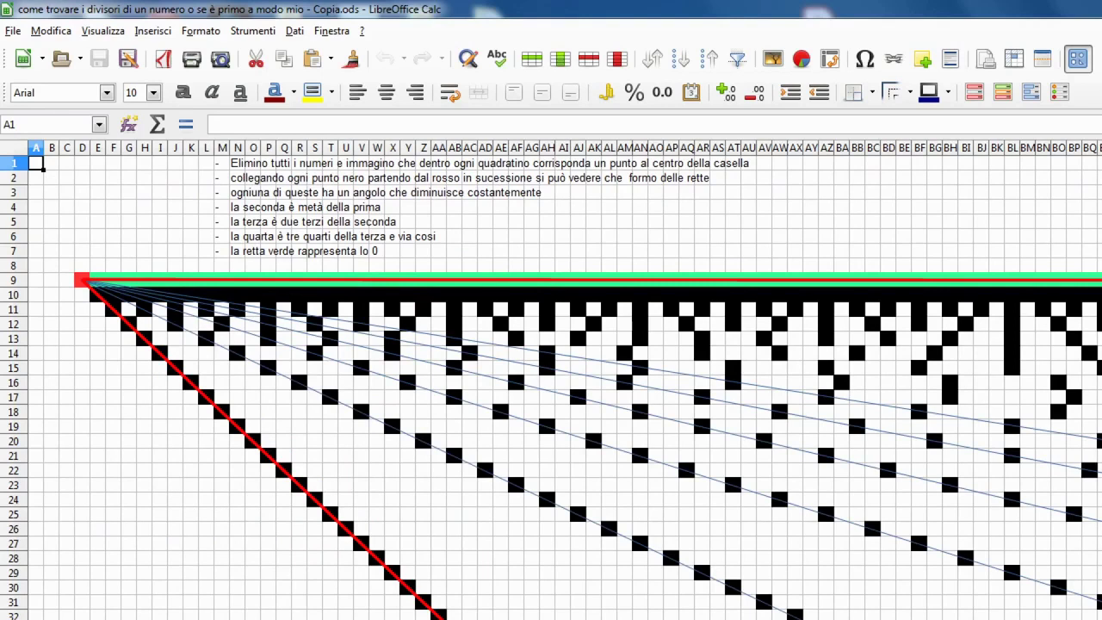
pyautogui.hotkey('ctrl', 'pagedown')
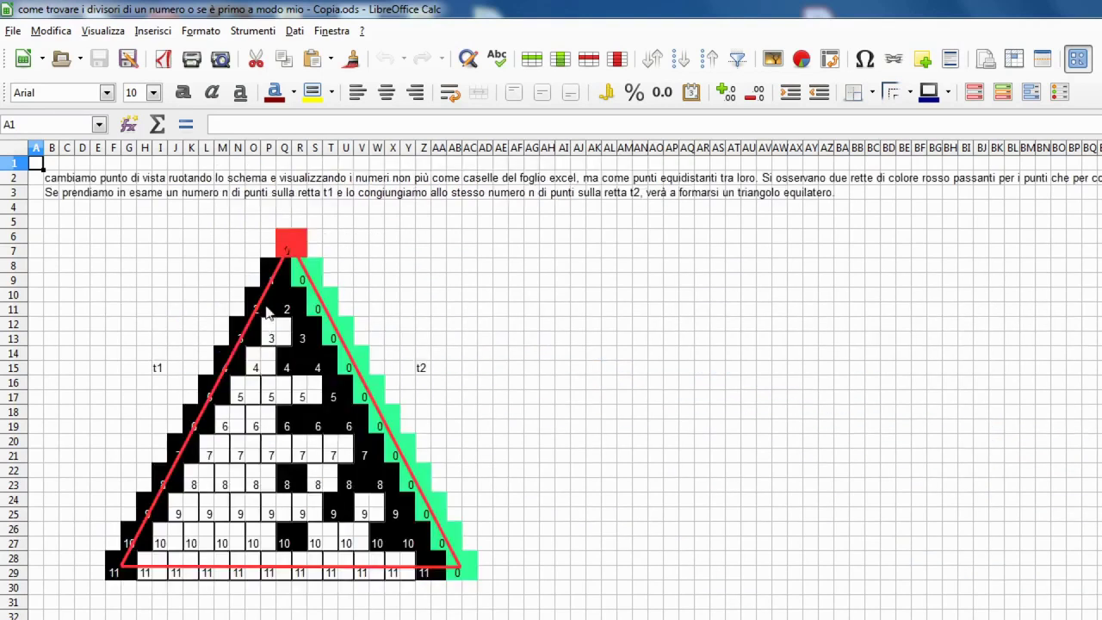